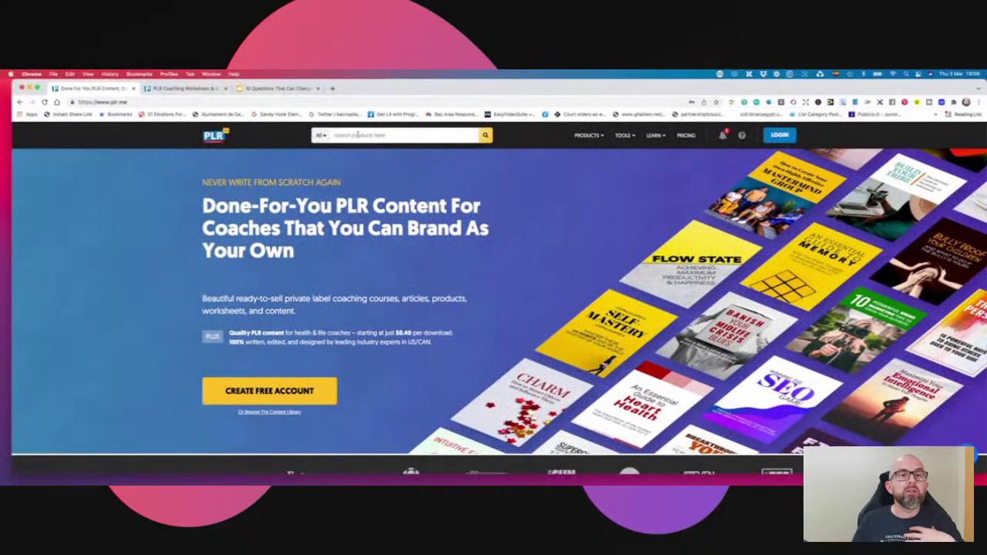
Search PLR.me for 'questions' within Coaching Workshops & Slide Decks and scroll to the four results
{"action": "left_click", "coordinate": [320, 136]}
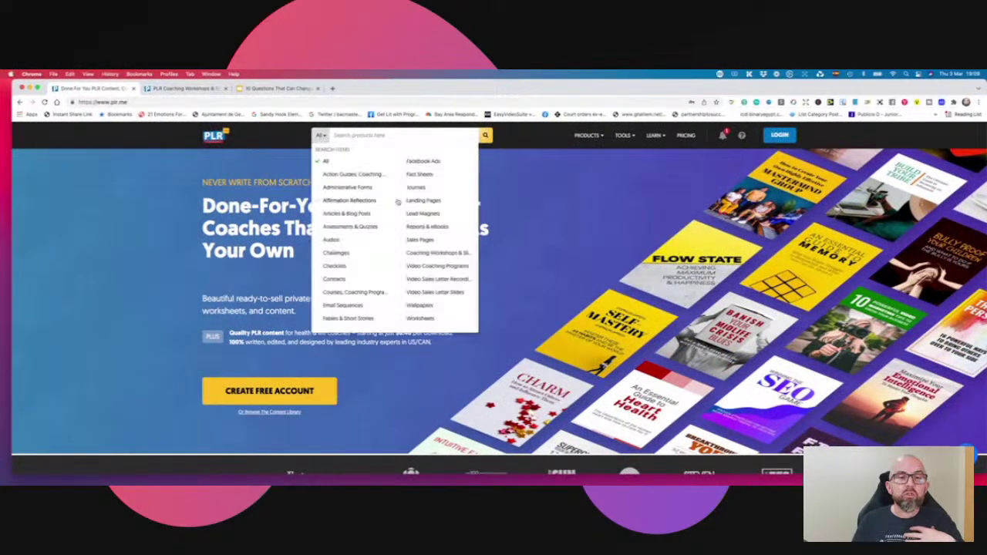
{"action": "left_click", "coordinate": [425, 253]}
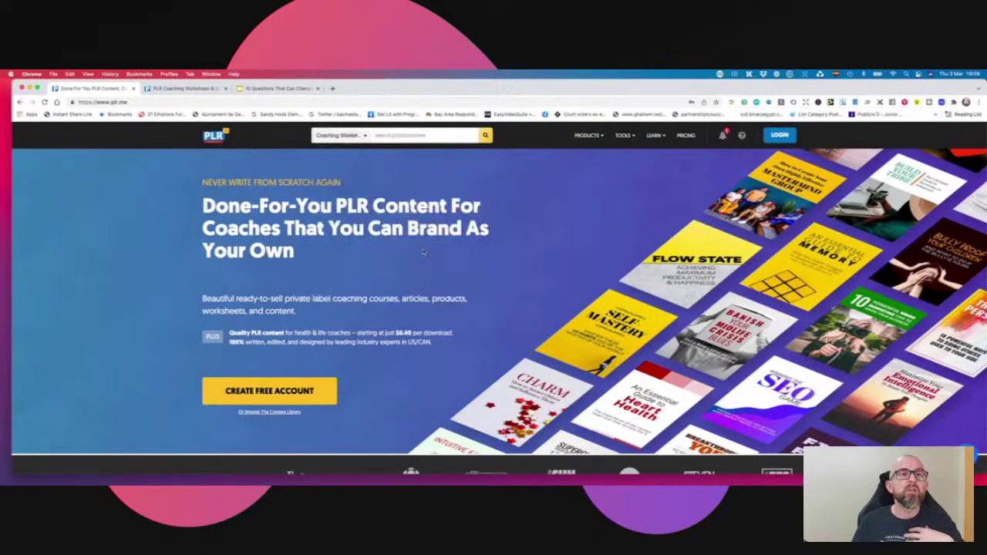
{"action": "left_click", "coordinate": [395, 138]}
{"action": "type", "text": "question"}
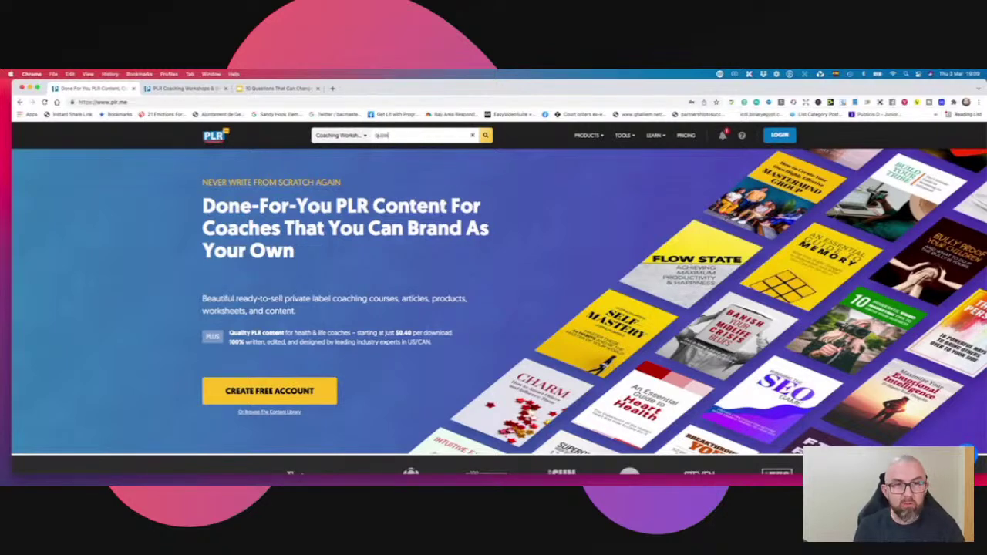
{"action": "type", "text": "s"}
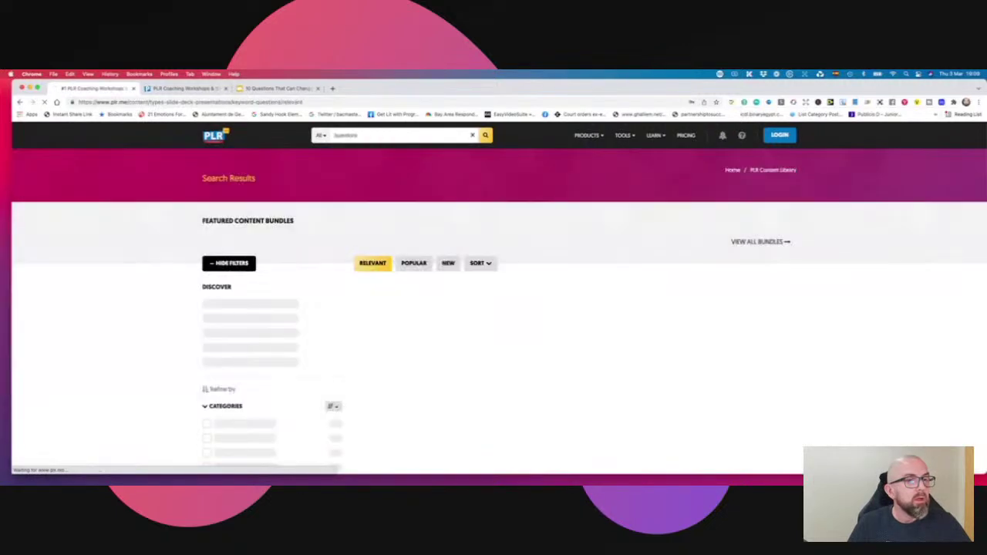
{"action": "scroll", "coordinate": [797, 327], "scroll_direction": "down", "scroll_amount": 1}
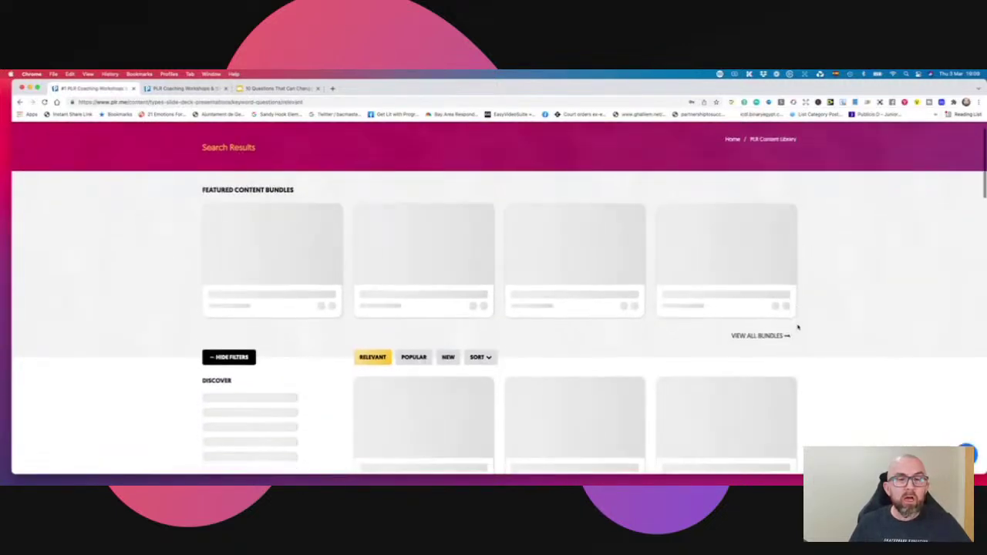
{"action": "scroll", "coordinate": [797, 329], "scroll_direction": "down", "scroll_amount": 1}
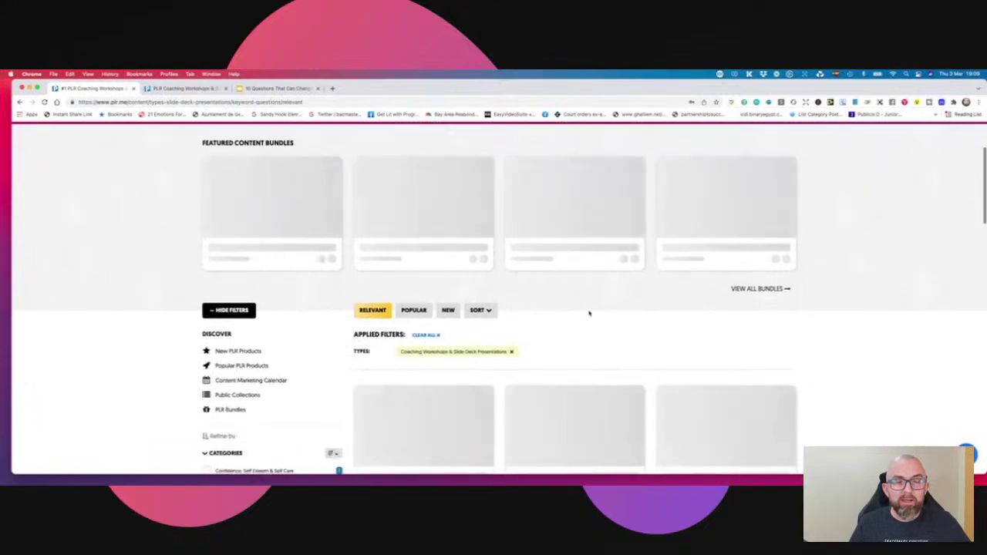
{"action": "scroll", "coordinate": [500, 298], "scroll_direction": "down", "scroll_amount": 2}
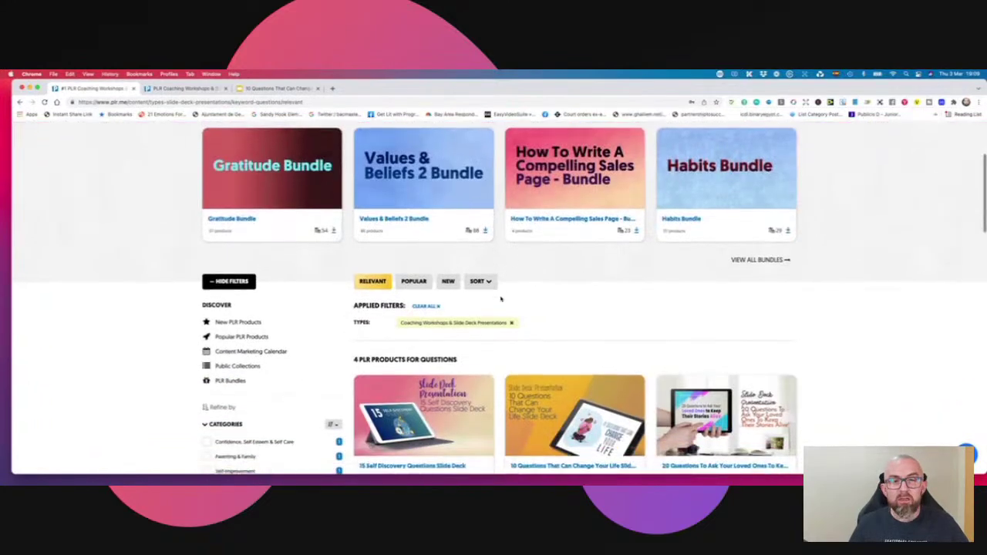
{"action": "scroll", "coordinate": [717, 430], "scroll_direction": "down", "scroll_amount": 1}
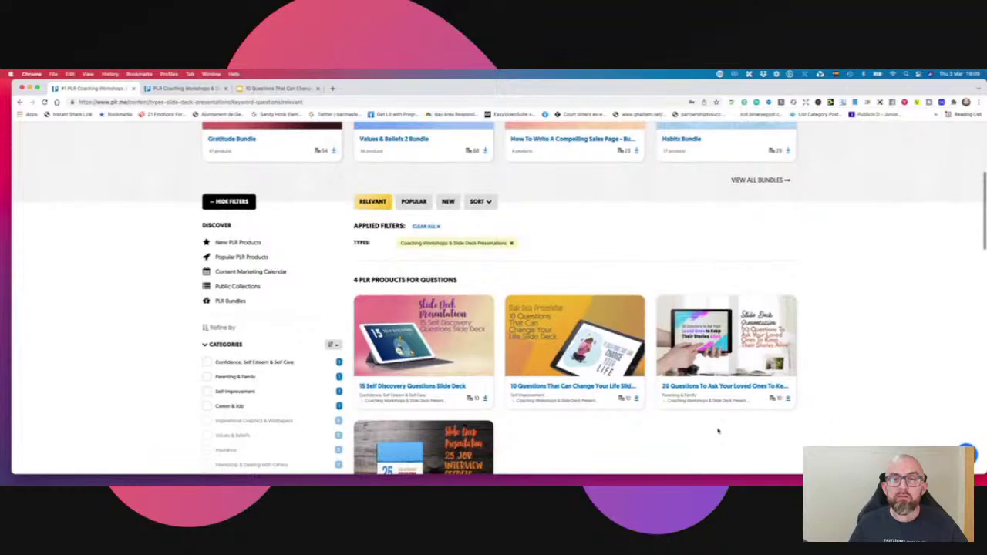
Open the '10 Questions That Can Change Your Life' product and scroll down to its sample slides
{"action": "left_click", "coordinate": [586, 384]}
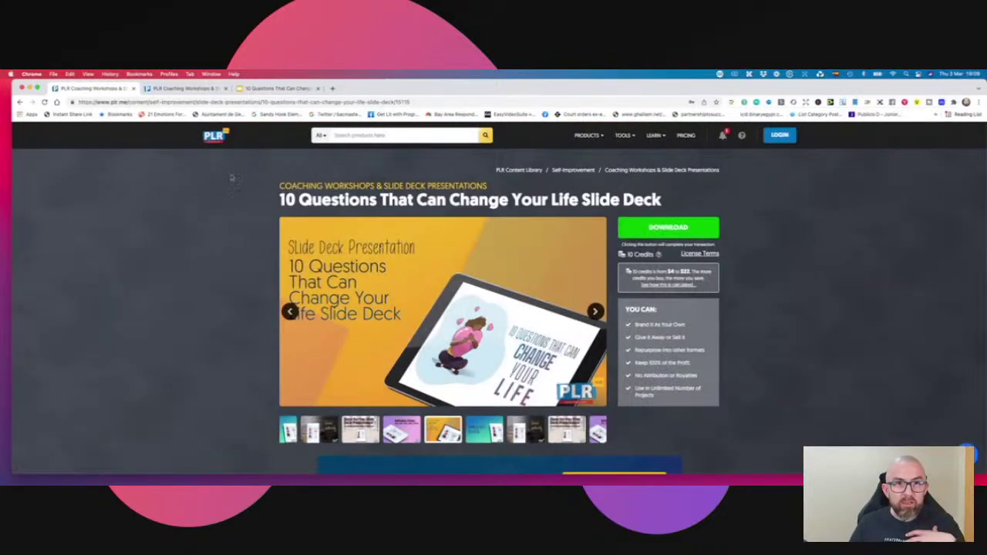
{"action": "scroll", "coordinate": [584, 324], "scroll_direction": "down", "scroll_amount": 3}
{"action": "scroll", "coordinate": [585, 324], "scroll_direction": "down", "scroll_amount": 6}
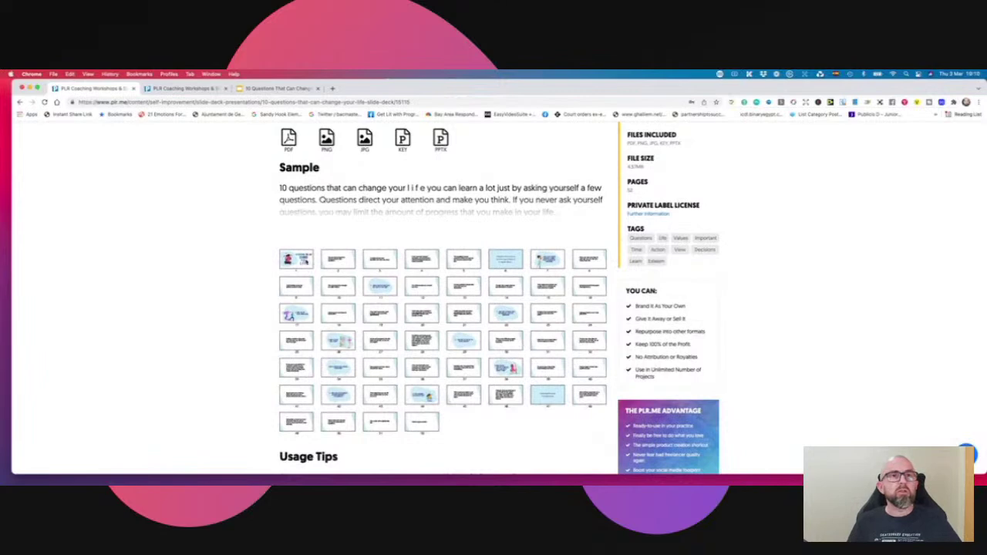
{"action": "scroll", "coordinate": [485, 402], "scroll_direction": "down", "scroll_amount": 1}
{"action": "scroll", "coordinate": [486, 403], "scroll_direction": "down", "scroll_amount": 2}
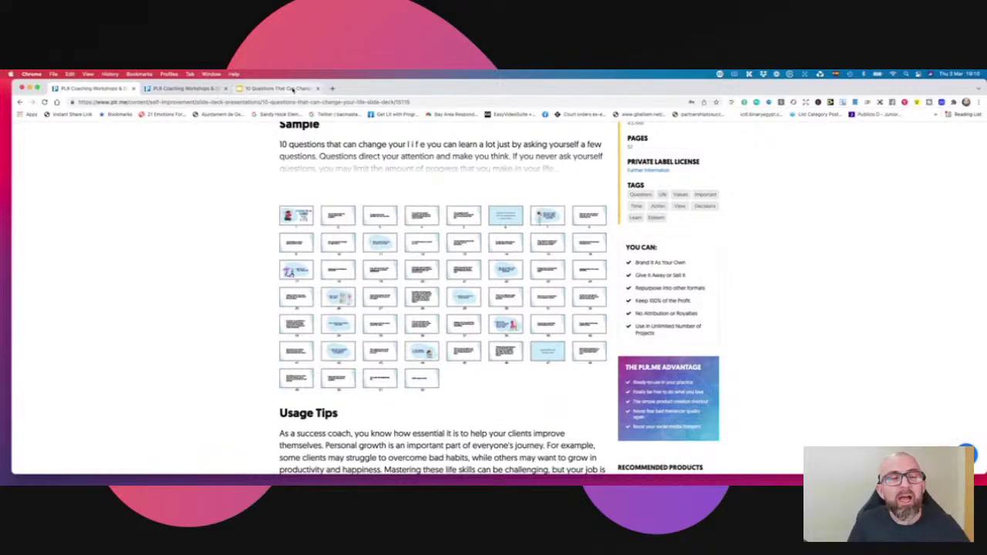
Switch to the 10 Questions presentation and go to slide 2's speaker notes area
{"action": "left_click", "coordinate": [277, 89]}
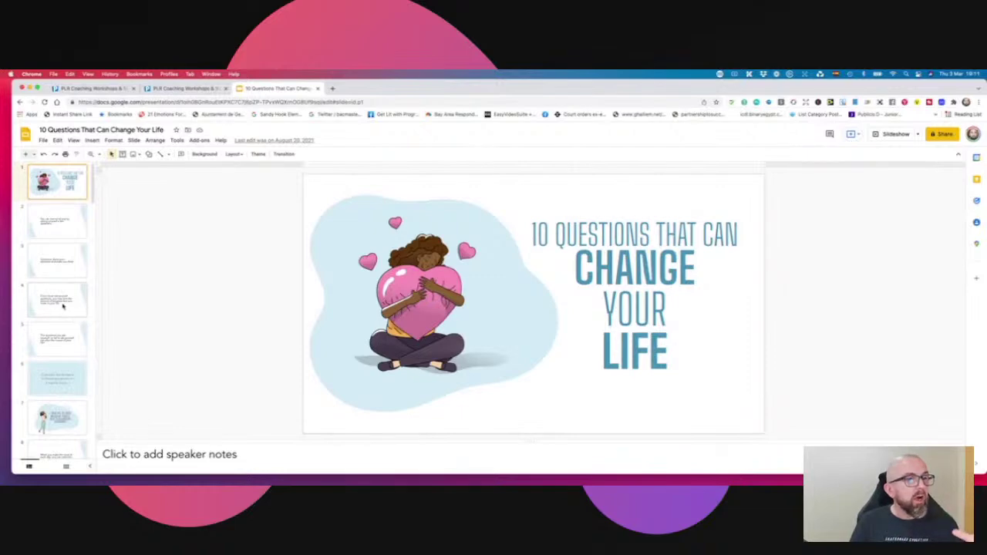
{"action": "left_click", "coordinate": [59, 228]}
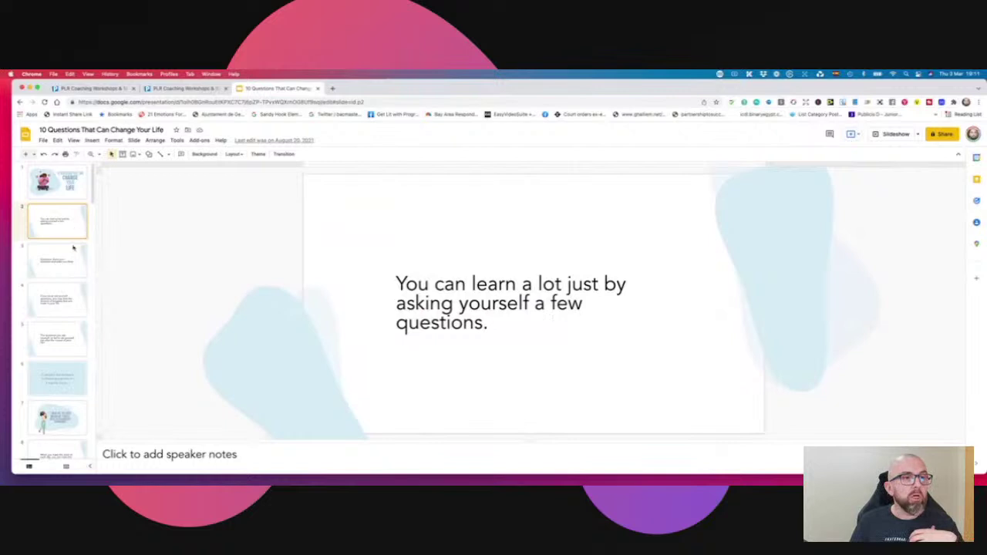
{"action": "left_click", "coordinate": [221, 460]}
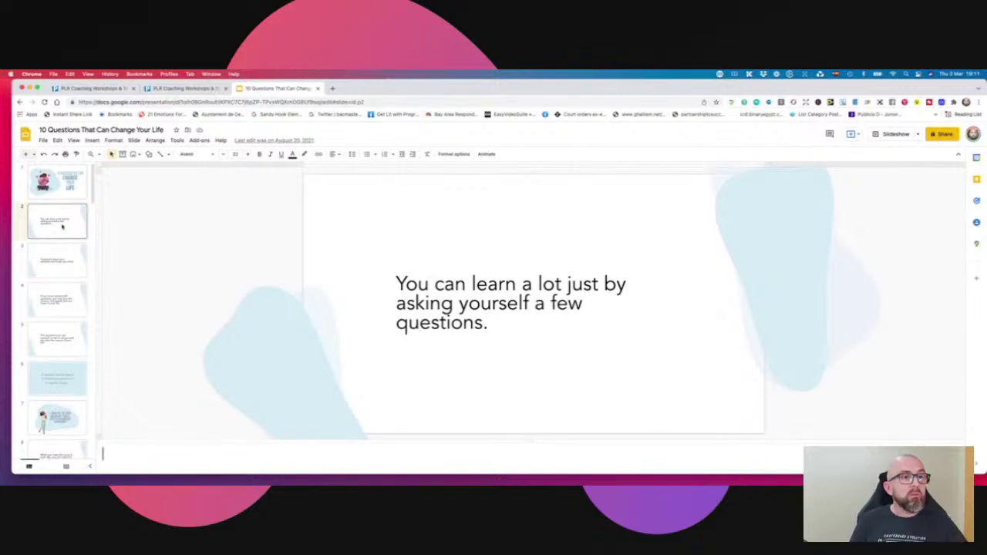
Browse slides 3 through 8, including 'Consider the answers' and the long-term plans question
{"action": "left_click", "coordinate": [66, 267]}
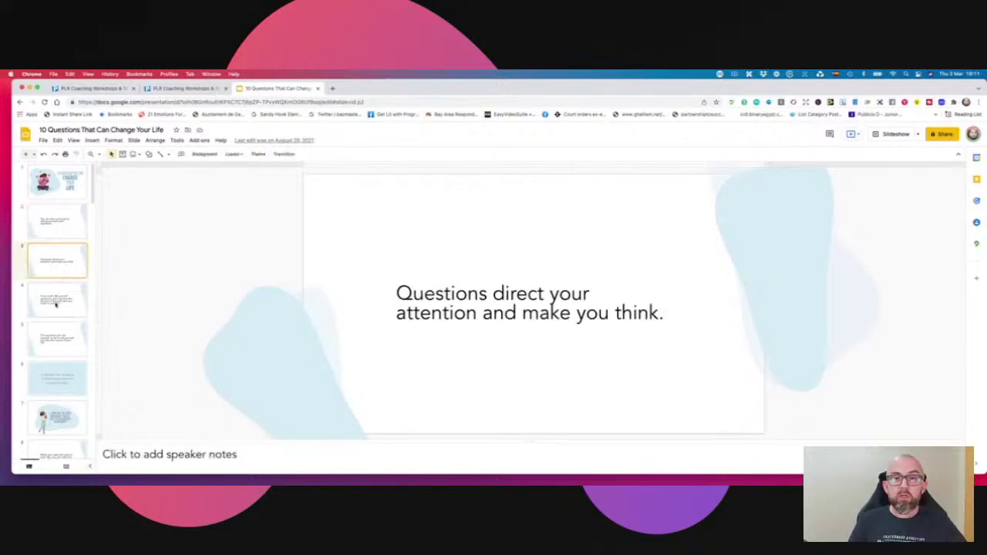
{"action": "left_click", "coordinate": [57, 301]}
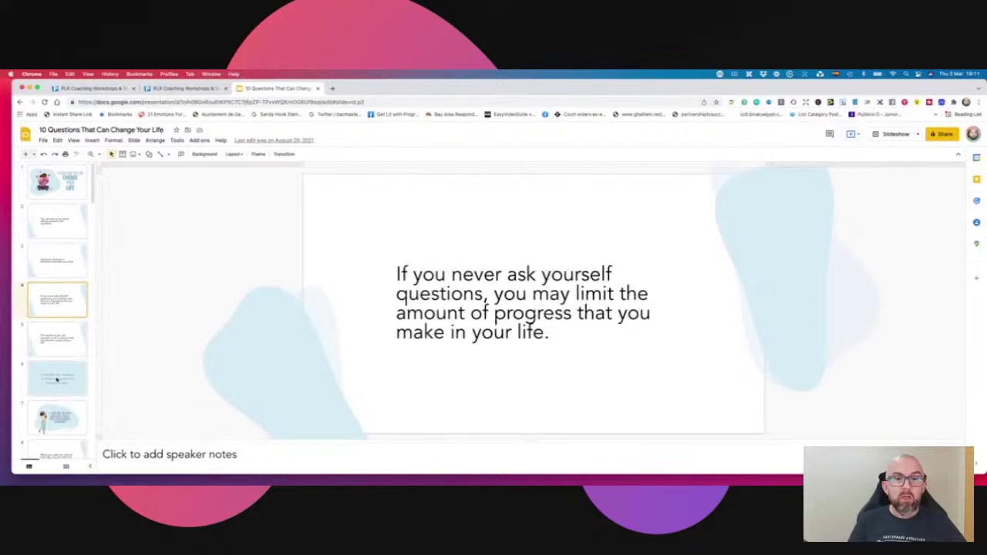
{"action": "left_click", "coordinate": [55, 382]}
{"action": "scroll", "coordinate": [60, 399], "scroll_direction": "down", "scroll_amount": 5}
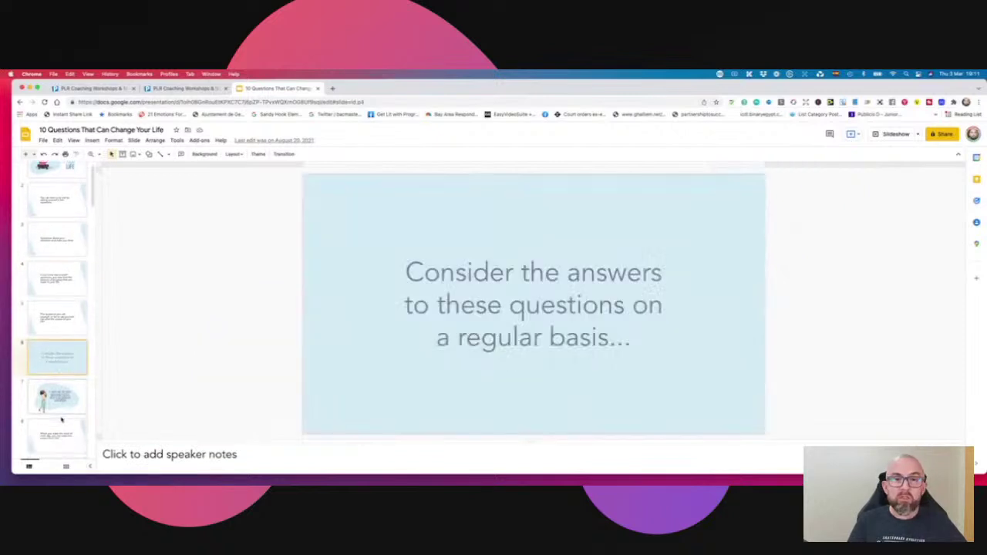
{"action": "left_click", "coordinate": [66, 369]}
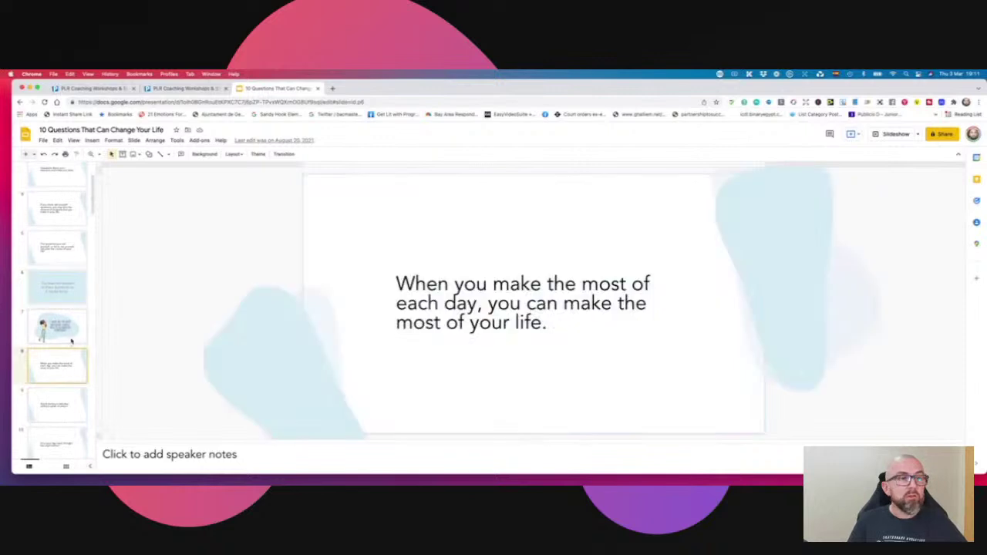
{"action": "left_click", "coordinate": [70, 341]}
{"action": "scroll", "coordinate": [70, 341], "scroll_direction": "down", "scroll_amount": 12}
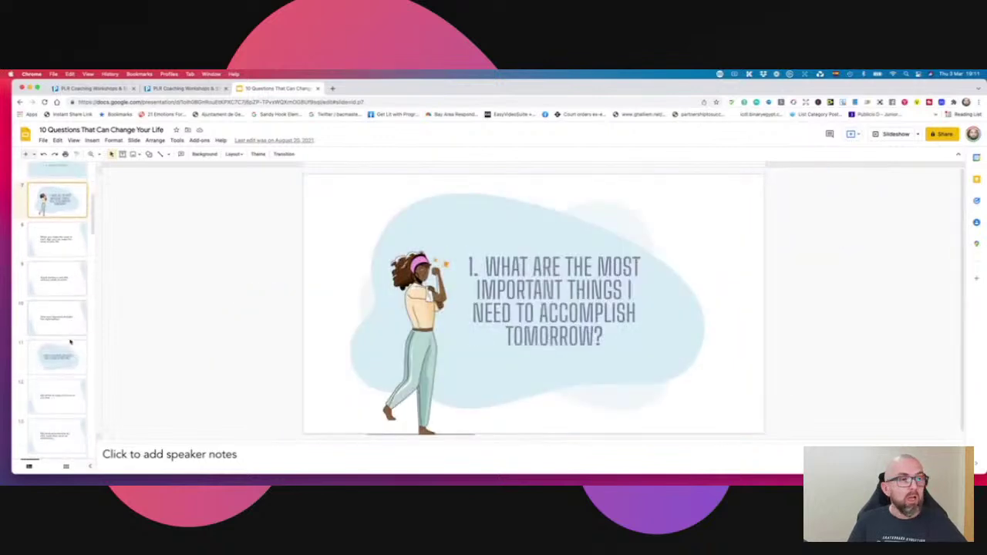
{"action": "scroll", "coordinate": [70, 344], "scroll_direction": "down", "scroll_amount": 3}
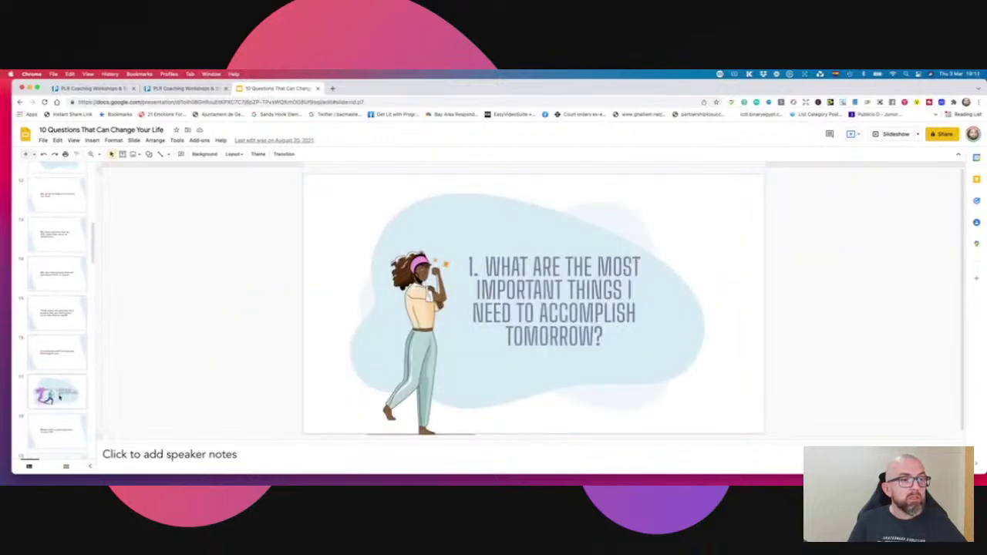
{"action": "left_click", "coordinate": [60, 396]}
View the 'What did I do well today' and values slides, ending on 'If you can see yourself…'
{"action": "scroll", "coordinate": [59, 396], "scroll_direction": "down", "scroll_amount": 10}
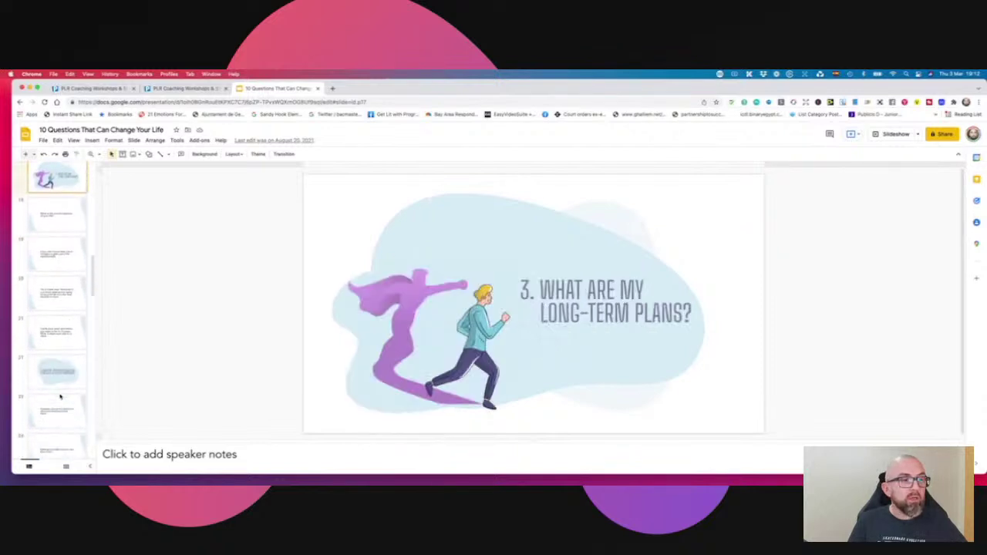
{"action": "left_click", "coordinate": [61, 330]}
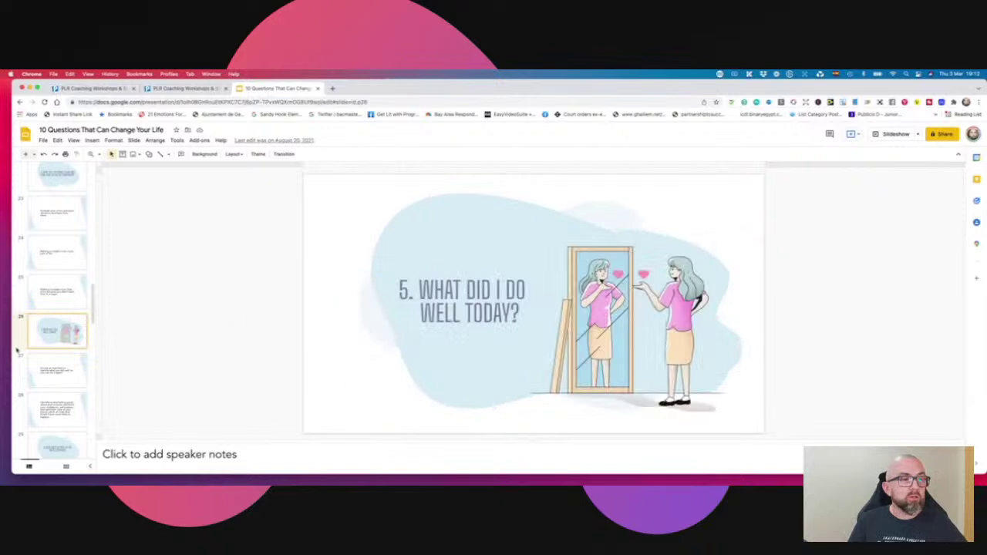
{"action": "scroll", "coordinate": [63, 372], "scroll_direction": "down", "scroll_amount": 2}
{"action": "scroll", "coordinate": [63, 372], "scroll_direction": "down", "scroll_amount": 3}
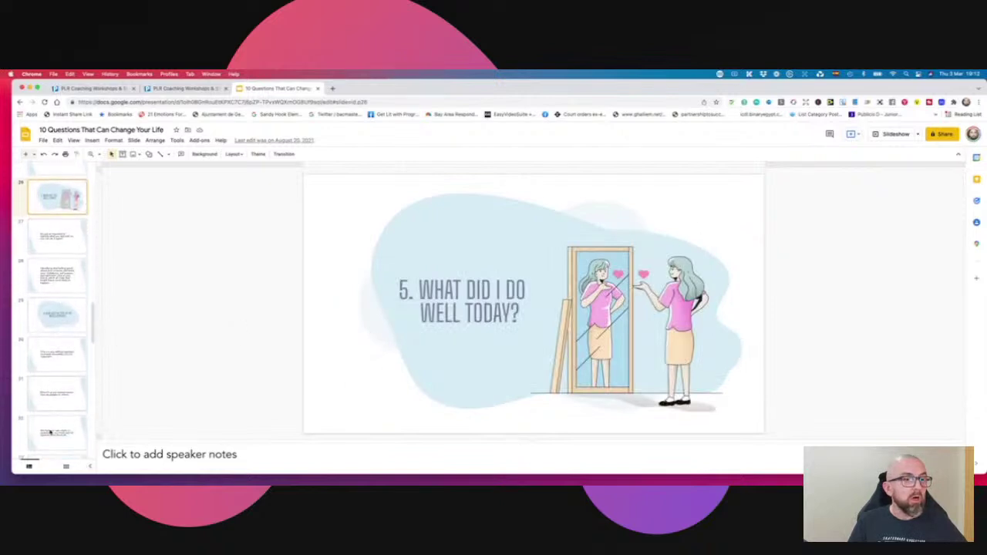
{"action": "scroll", "coordinate": [61, 417], "scroll_direction": "down", "scroll_amount": 3}
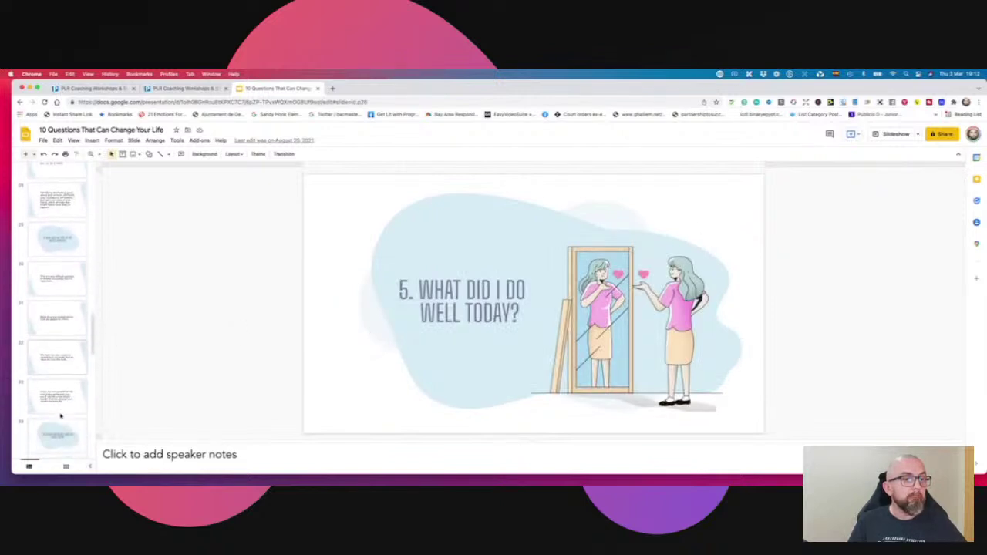
{"action": "left_click", "coordinate": [64, 403]}
{"action": "left_click", "coordinate": [72, 374]}
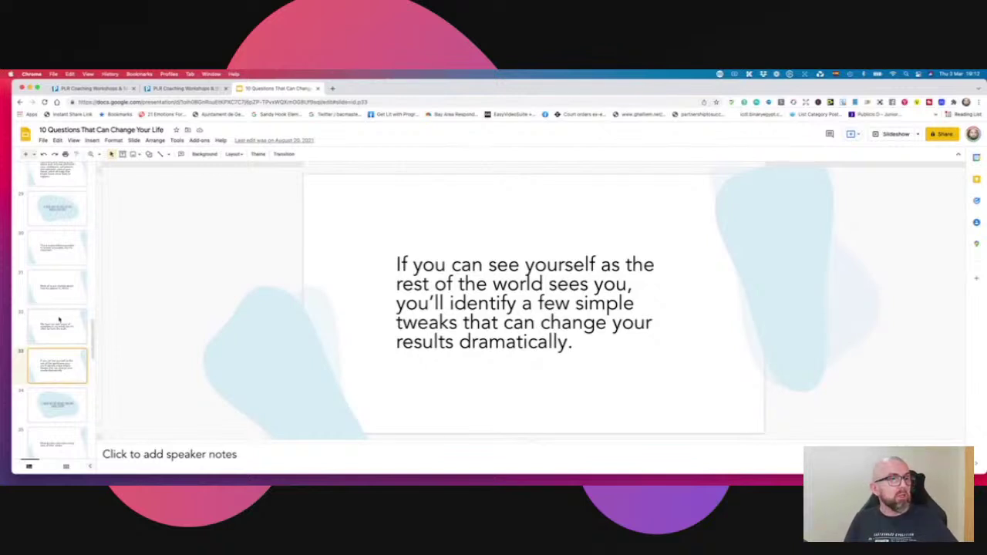
{"action": "scroll", "coordinate": [54, 270], "scroll_direction": "up", "scroll_amount": 20}
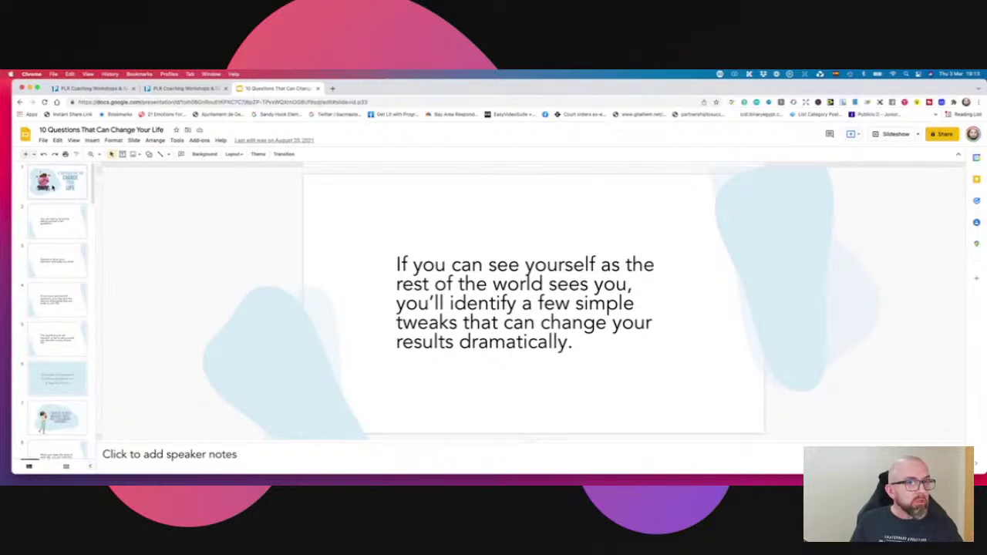
Show the title slide and select its heart-hugging illustration, then its title text box
{"action": "left_click", "coordinate": [70, 185]}
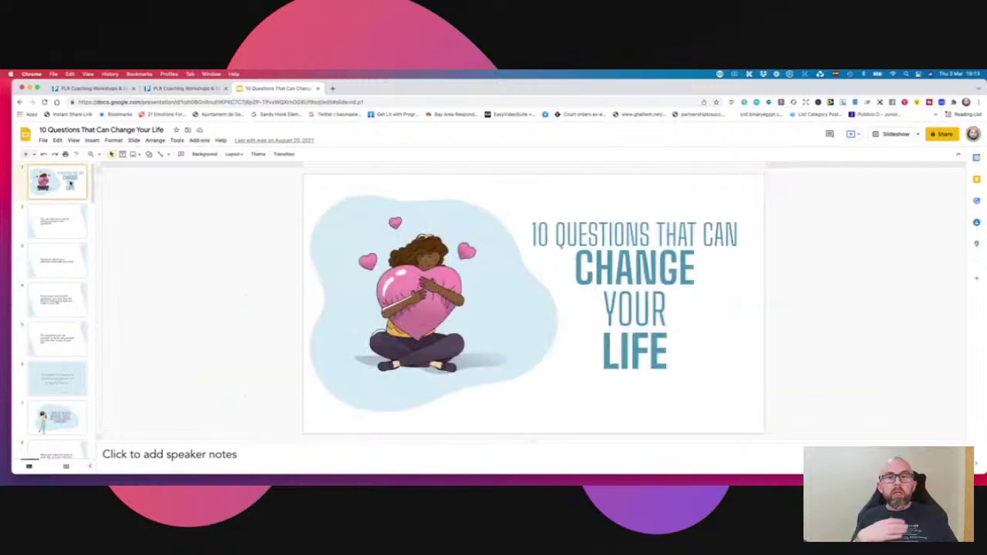
{"action": "left_click", "coordinate": [463, 264]}
{"action": "left_click", "coordinate": [665, 234]}
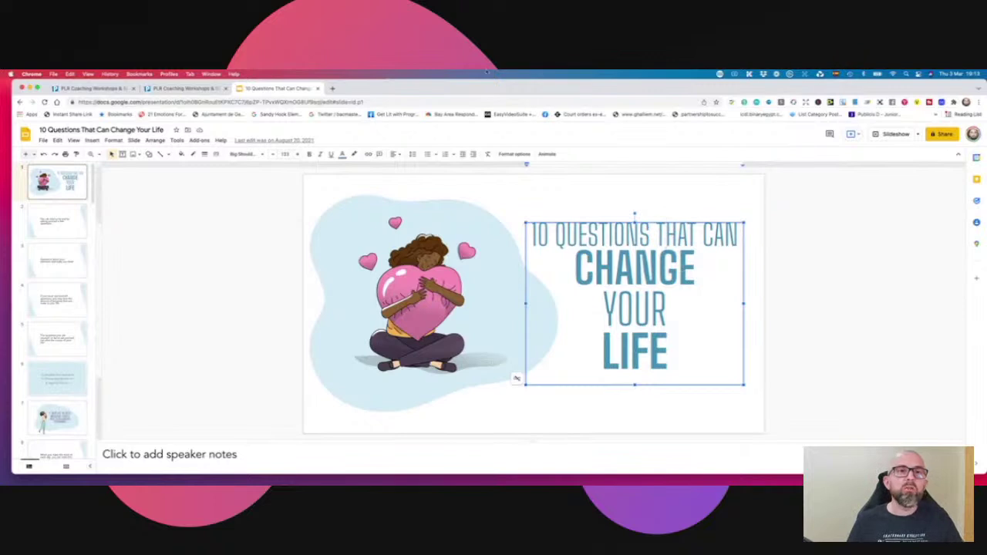
Load loom.com in a new tab, then flip between the Slides and Loom tabs
{"action": "left_click", "coordinate": [331, 88]}
{"action": "type", "text": "l"}
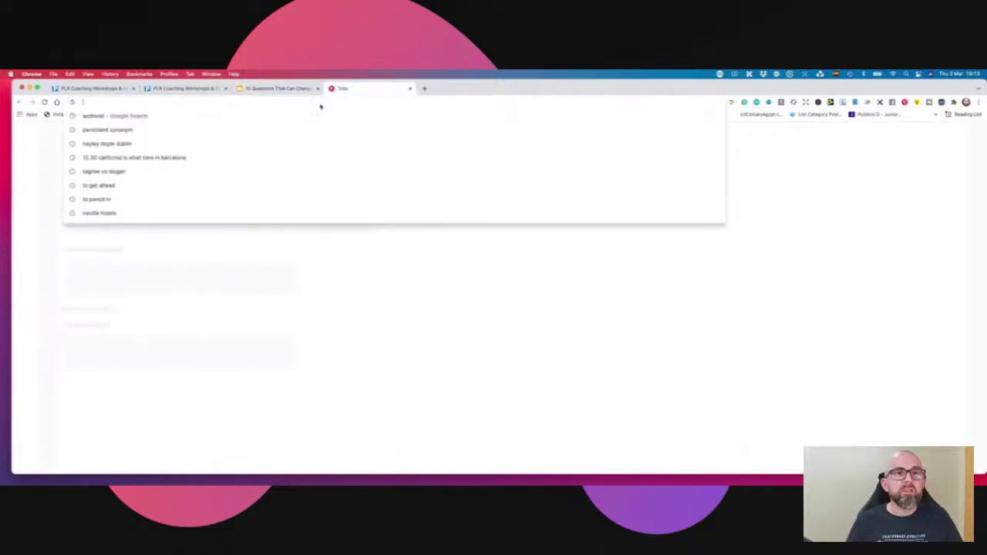
{"action": "type", "text": "oom.com"}
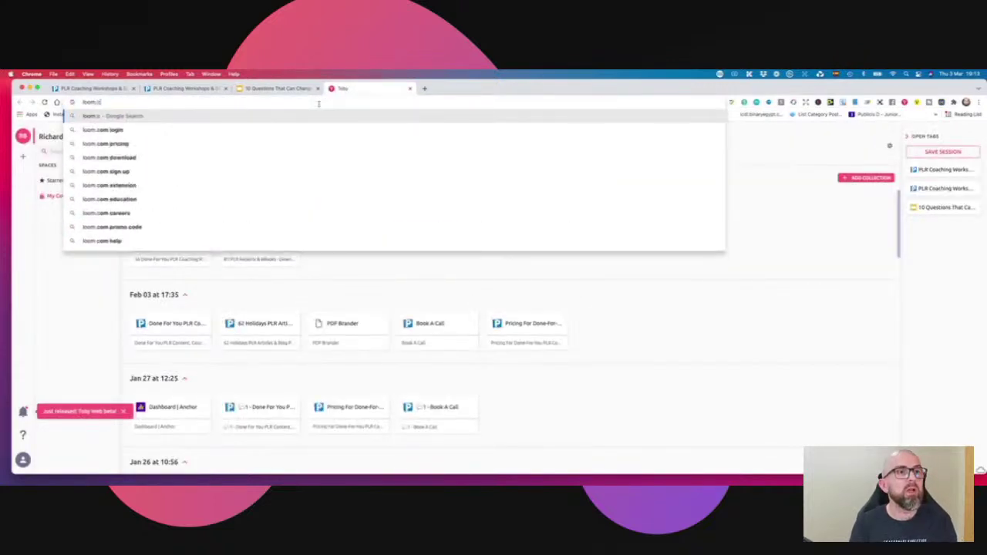
{"action": "key", "text": "Return"}
{"action": "left_click", "coordinate": [300, 90]}
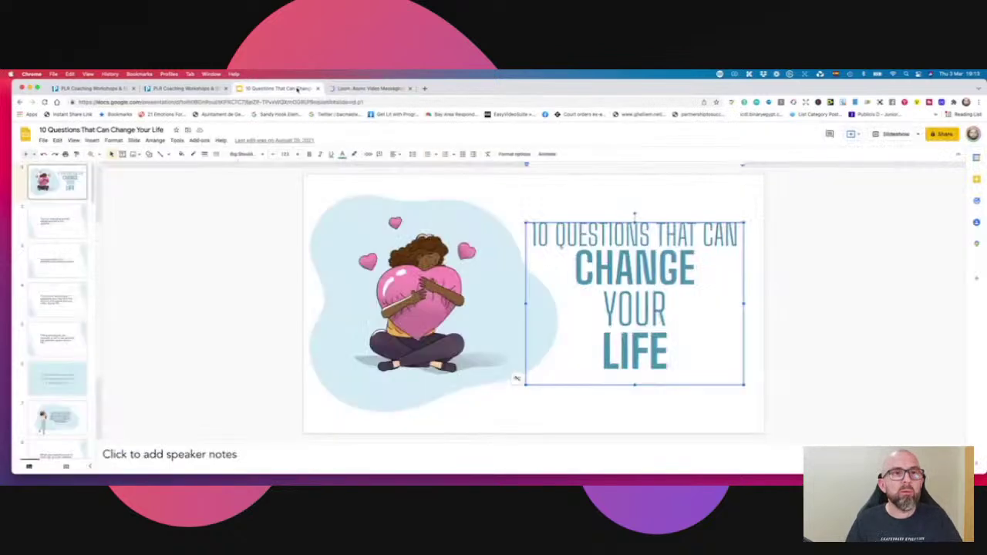
{"action": "left_click", "coordinate": [370, 90]}
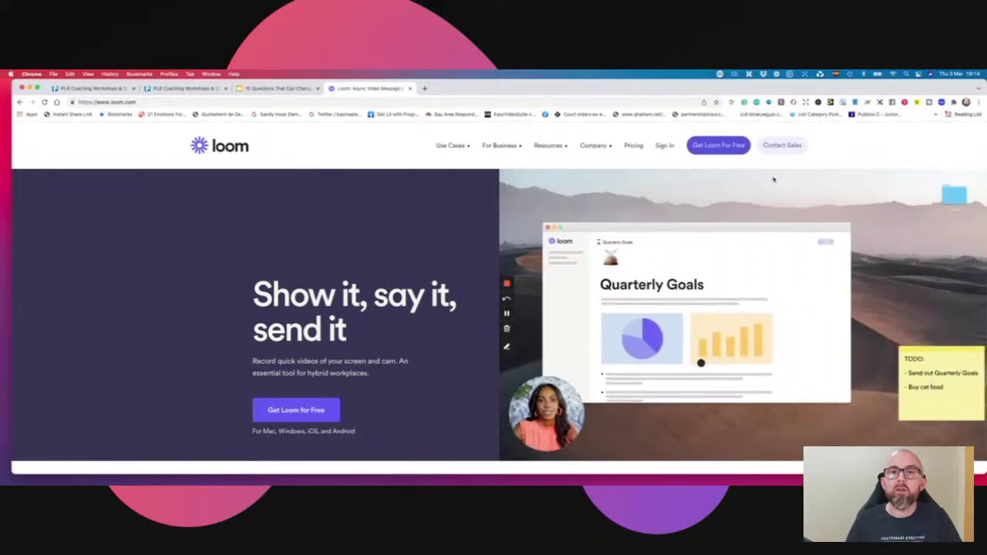
Browse Loom's Starter, Business and Enterprise pricing plans, then close the Loom tab
{"action": "left_click", "coordinate": [633, 145]}
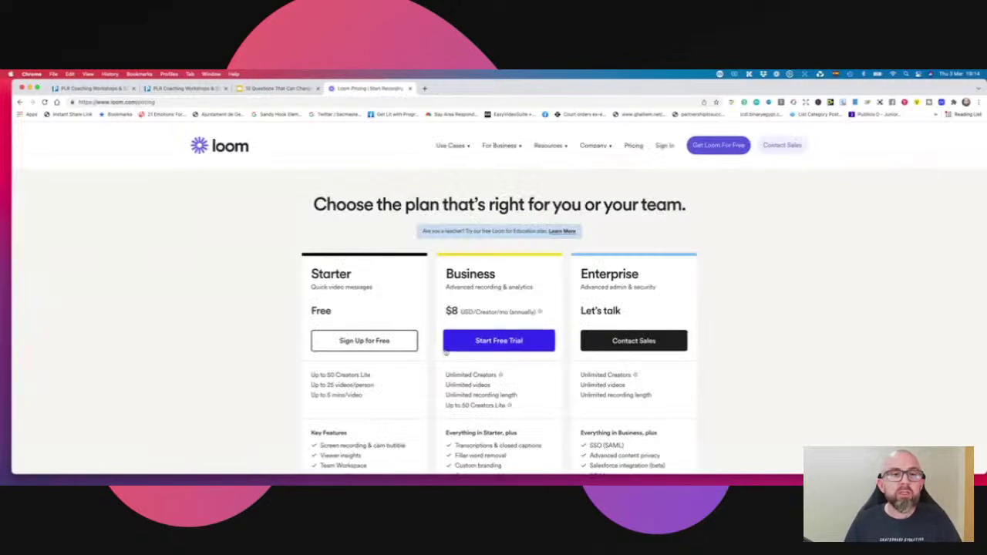
{"action": "scroll", "coordinate": [379, 201], "scroll_direction": "down", "scroll_amount": 3}
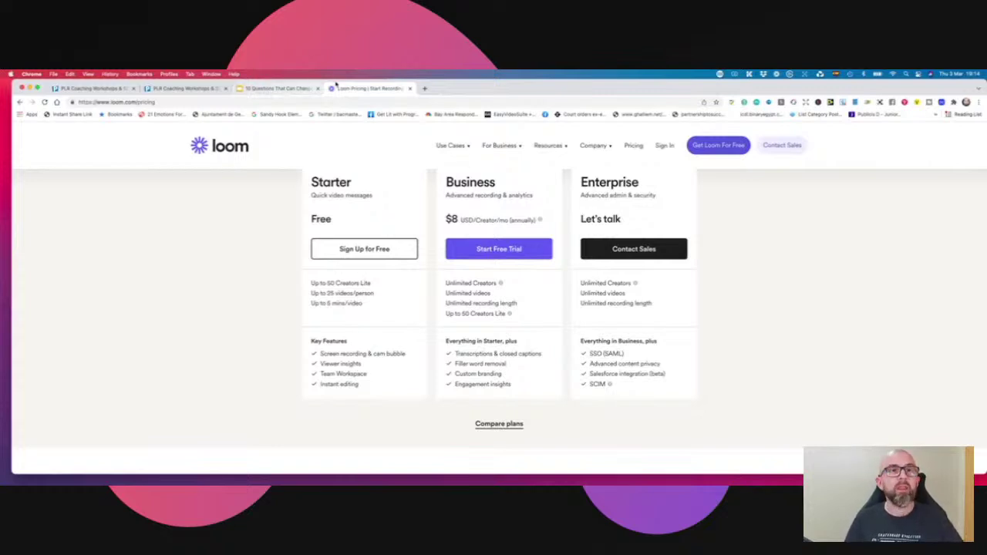
{"action": "left_click", "coordinate": [409, 89]}
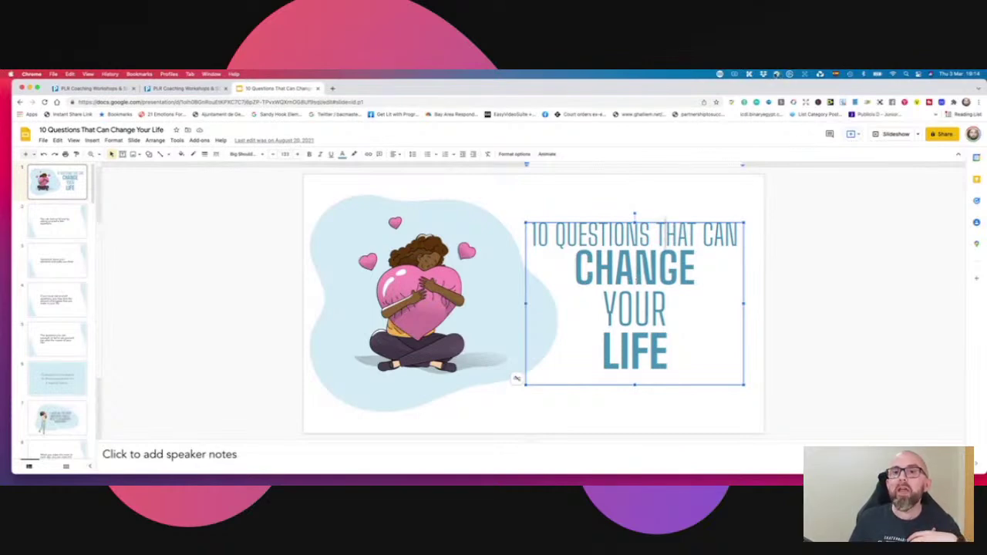
{"action": "left_click", "coordinate": [777, 75]}
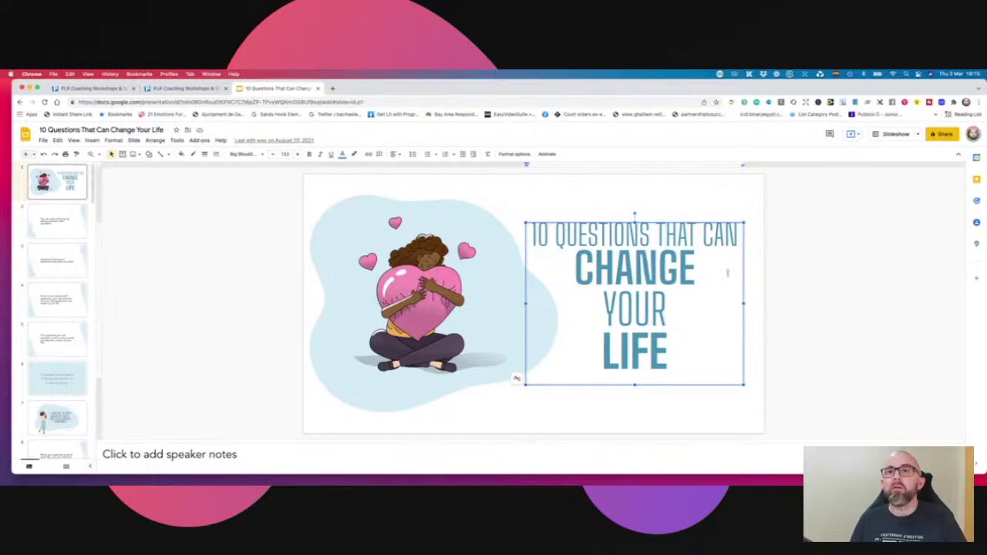
Set the Loom recording panel to Screen only, without camera
{"action": "left_click", "coordinate": [780, 75]}
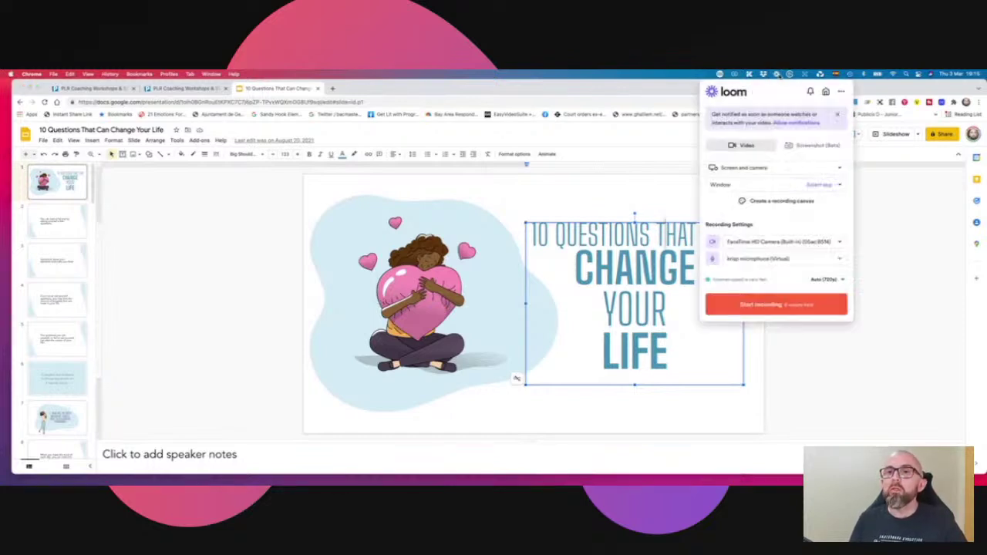
{"action": "left_click", "coordinate": [780, 171]}
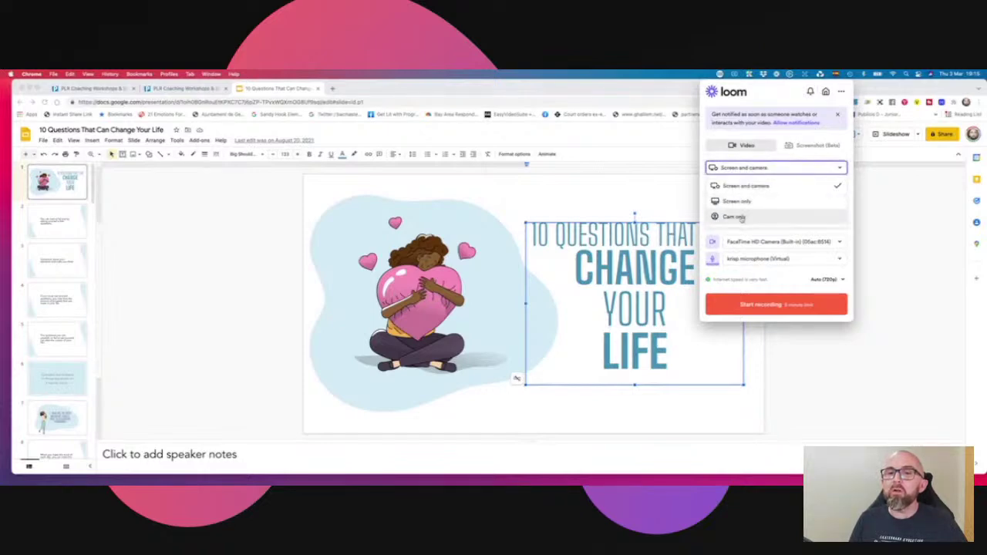
{"action": "left_click", "coordinate": [739, 202]}
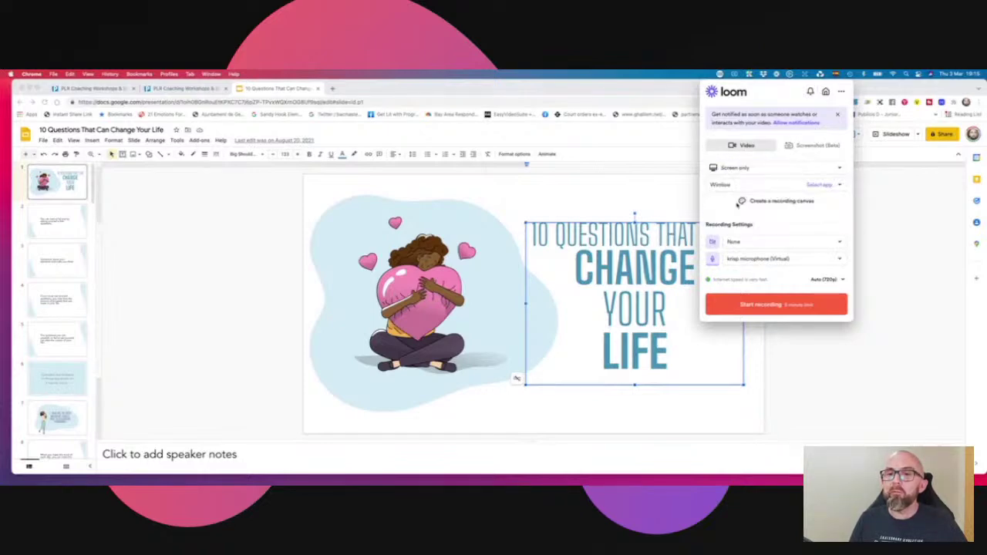
Keep Window capture, pick Desktop 1, and select the Slides window to start recording
{"action": "left_click", "coordinate": [833, 186]}
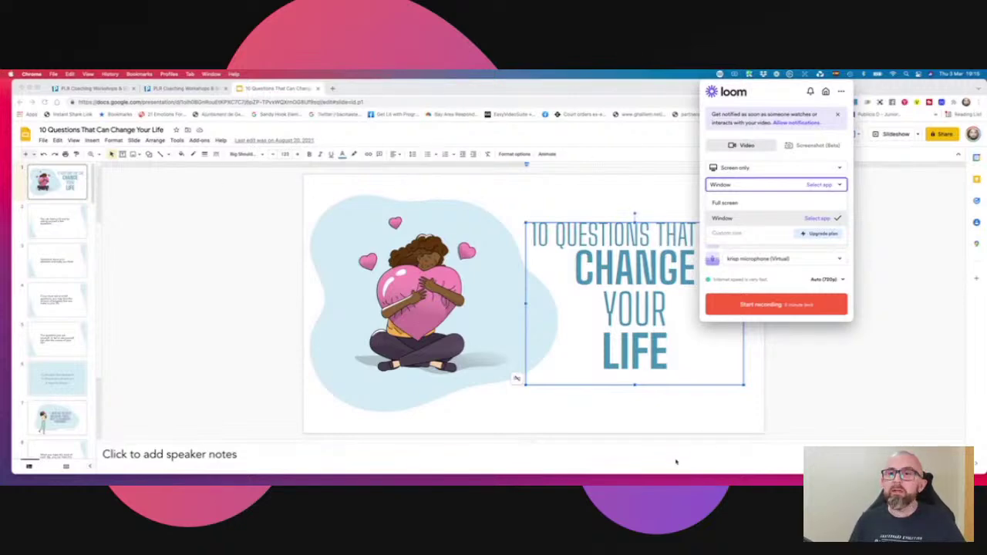
{"action": "mouse_move", "coordinate": [759, 239]}
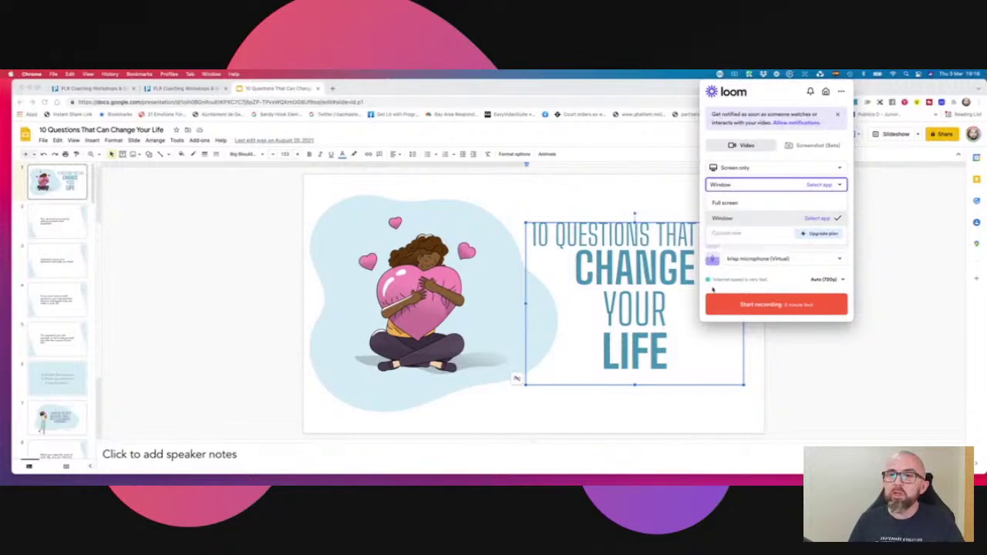
{"action": "left_click", "coordinate": [799, 217]}
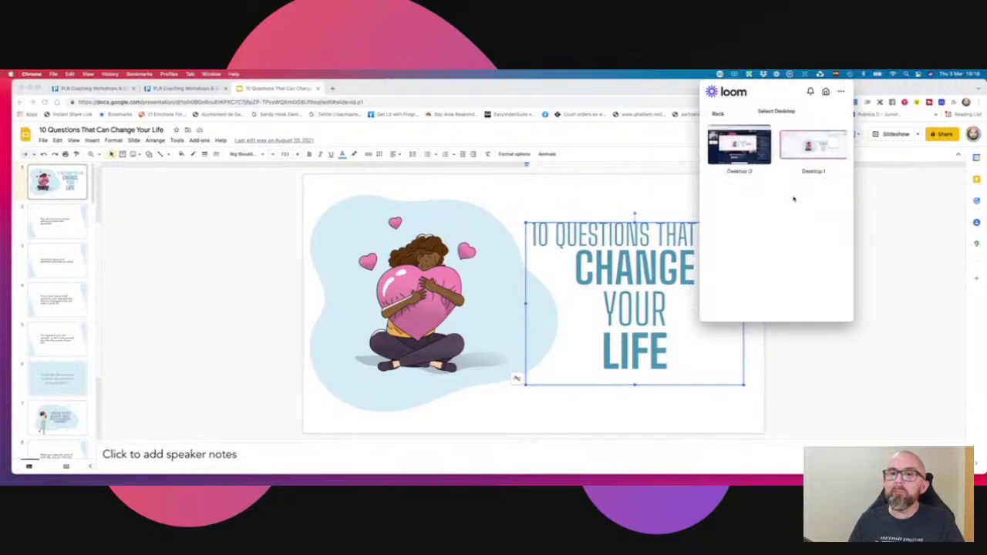
{"action": "left_click", "coordinate": [814, 152]}
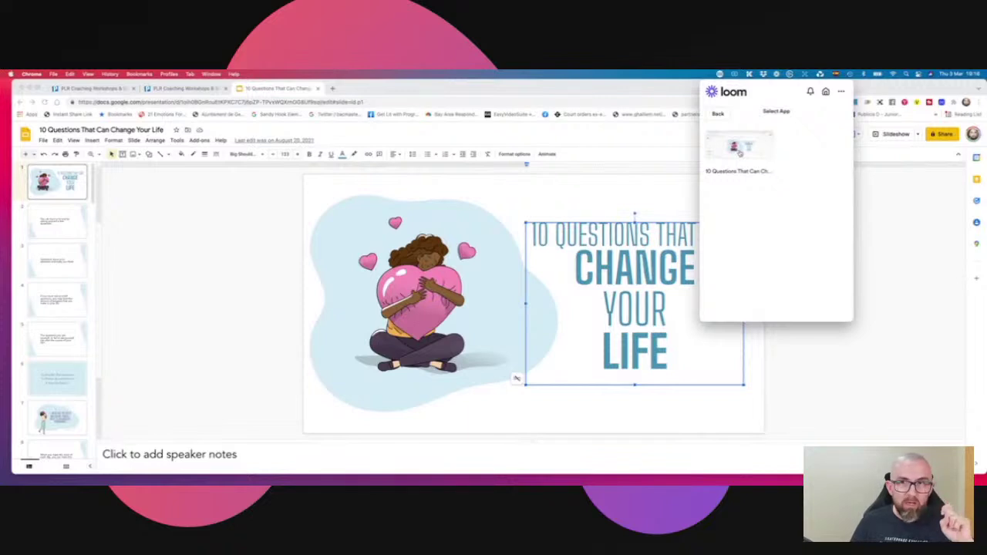
{"action": "left_click", "coordinate": [740, 148]}
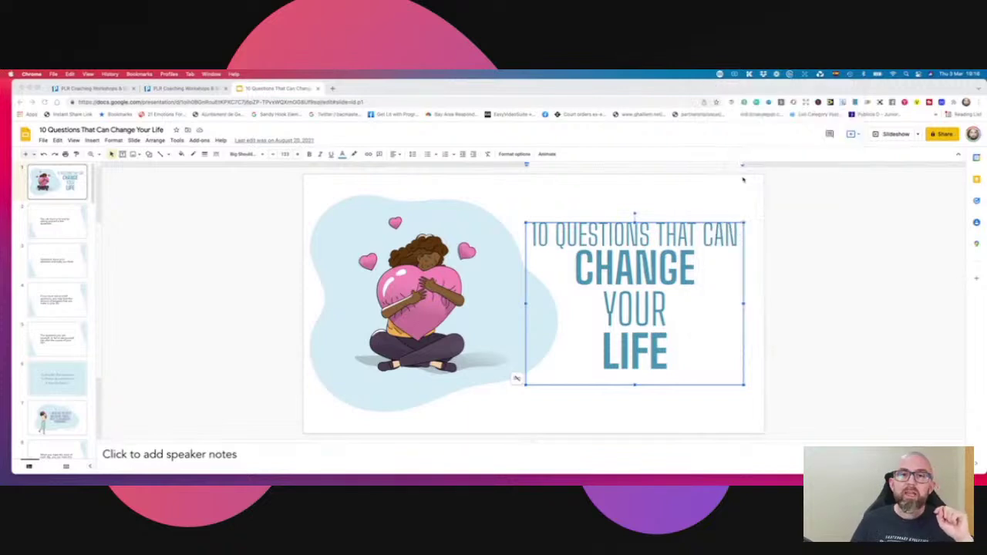